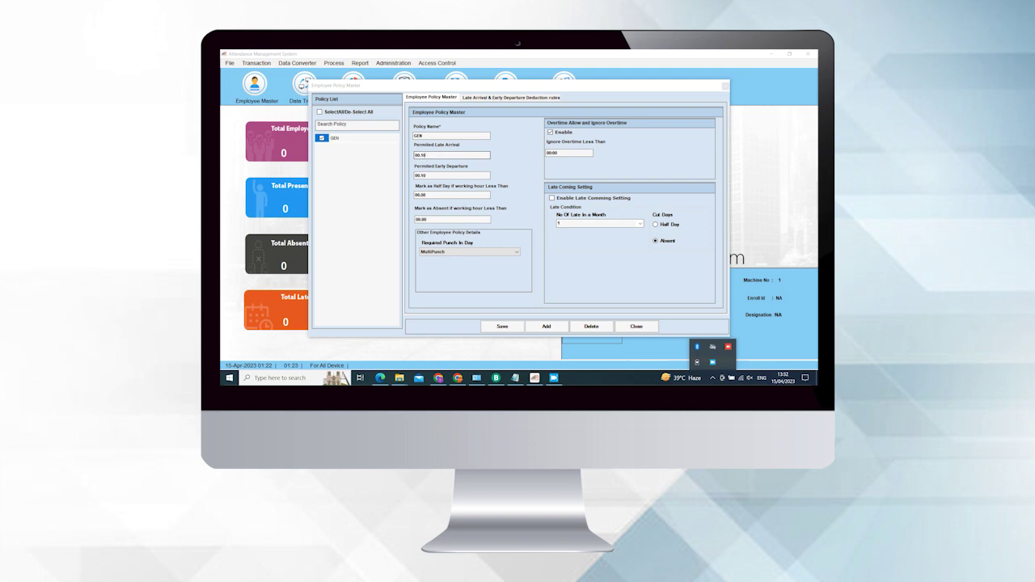
# Set the GEN policy's permitted late arrival to 00.30, fill in its half-day working-hour limit, and set the absent limit to 01.00
pyautogui.click(426, 155)
pyautogui.click(428, 195)
pyautogui.doubleClick(429, 195)
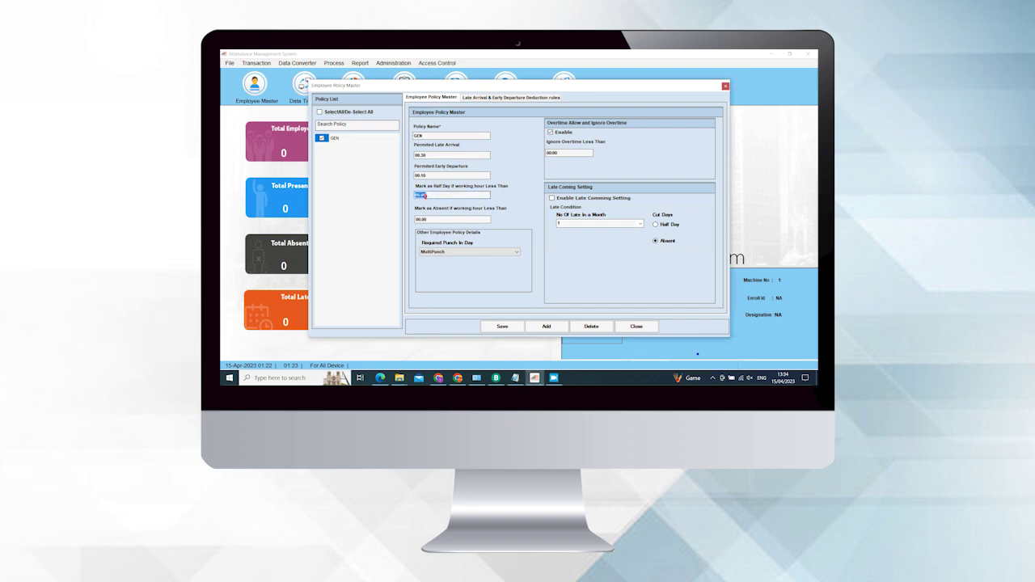
pyautogui.write('00.00')
pyautogui.doubleClick(443, 220)
pyautogui.write('01.0')
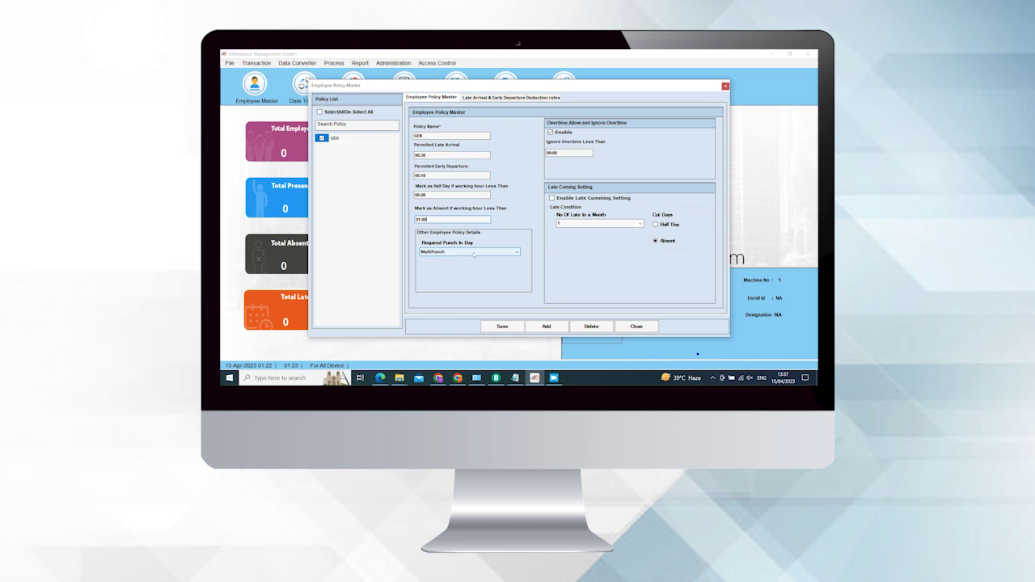
# Try No Punch as the policy's required punch in day, and switch it back to MultiPunch
pyautogui.click(515, 251)
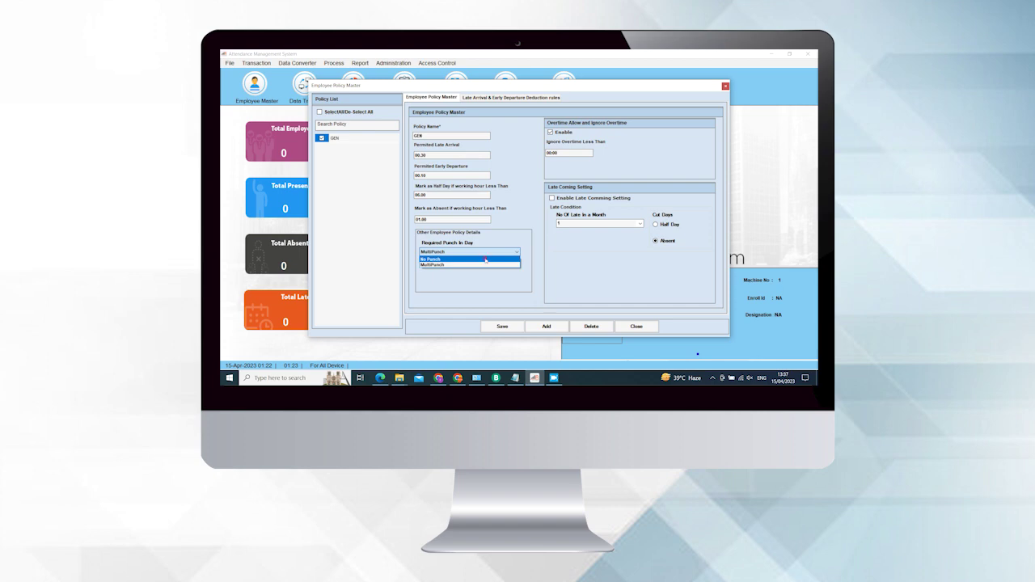
pyautogui.click(486, 259)
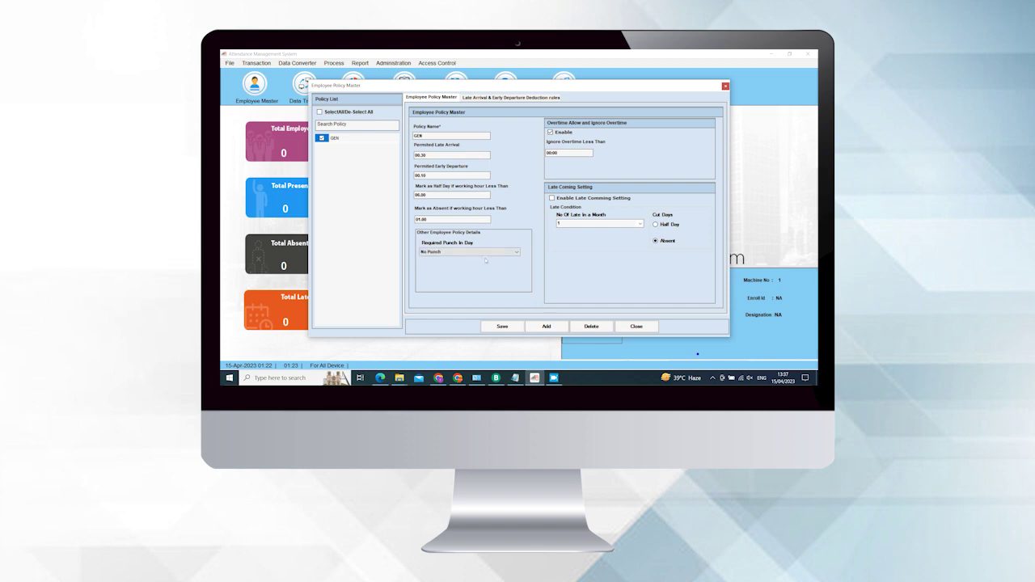
pyautogui.click(501, 252)
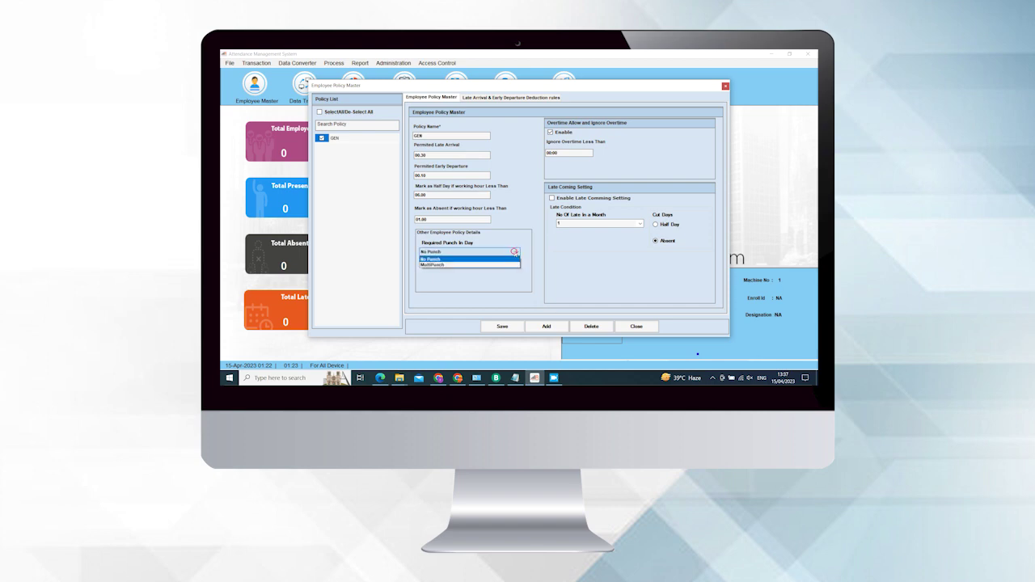
pyautogui.click(468, 265)
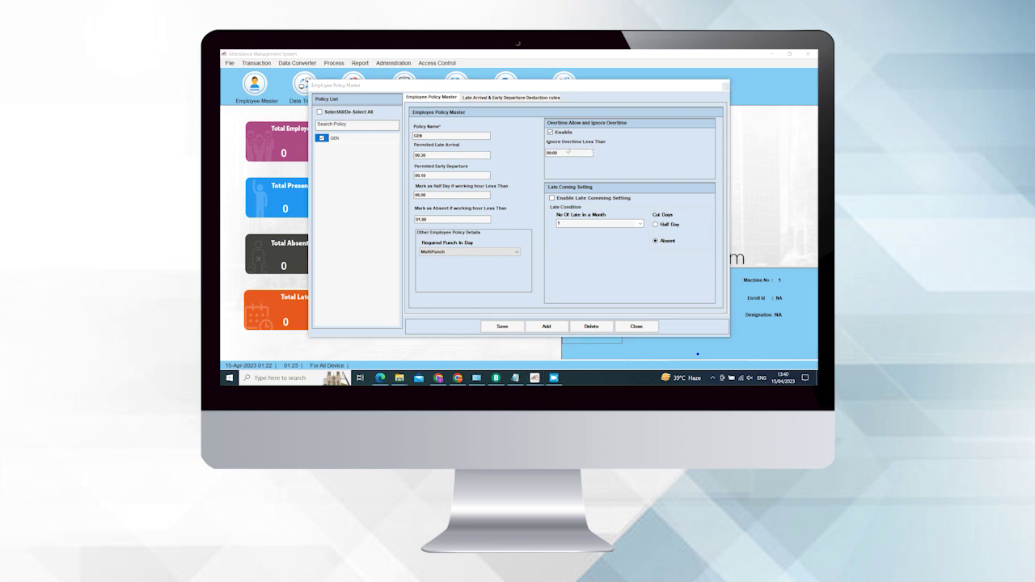
# Ignore overtime below 00:30 and enable the late coming setting with 3 lates in a month cutting the day as Absent
pyautogui.click(559, 152)
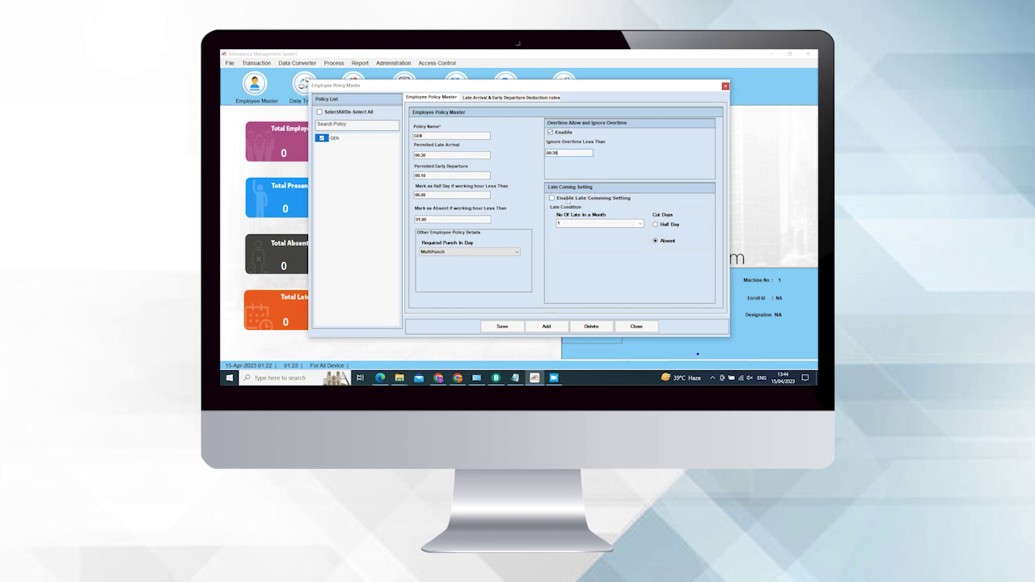
pyautogui.click(553, 197)
pyautogui.click(640, 223)
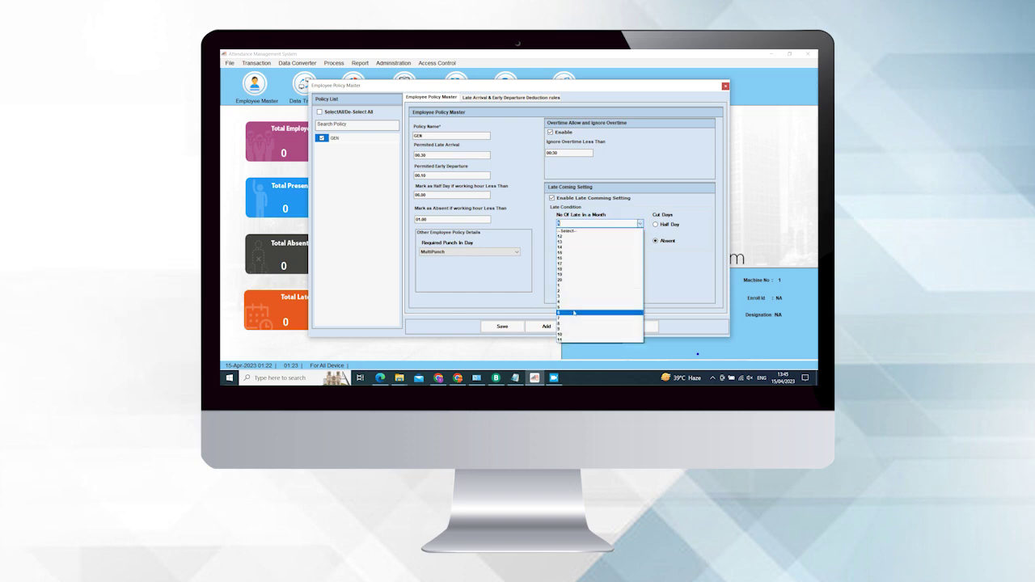
pyautogui.click(565, 297)
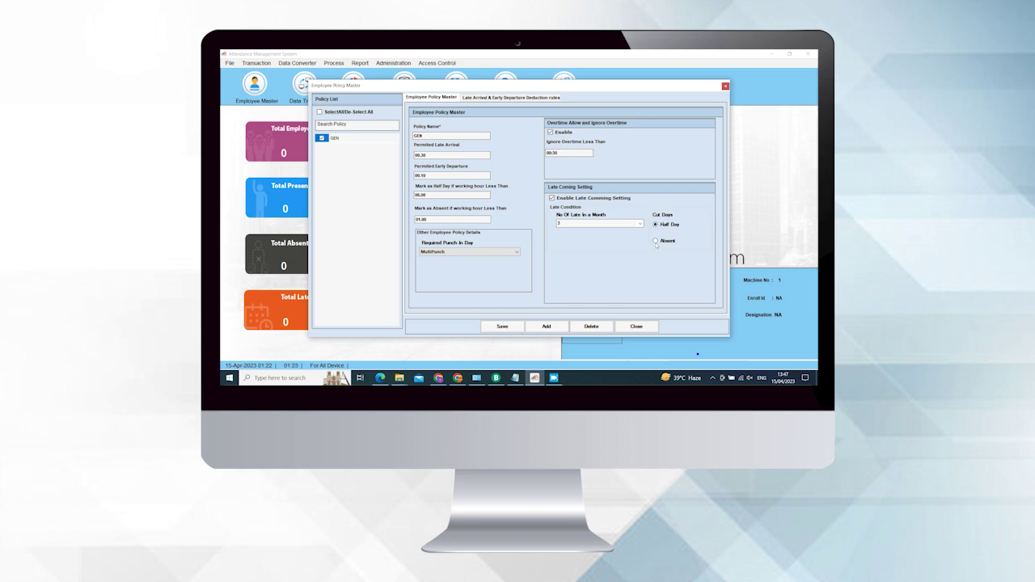
pyautogui.click(657, 242)
# Define Late Rule 1 in the deduction rules with a late arrival of 00:10 and a 50% day deduction
pyautogui.click(514, 98)
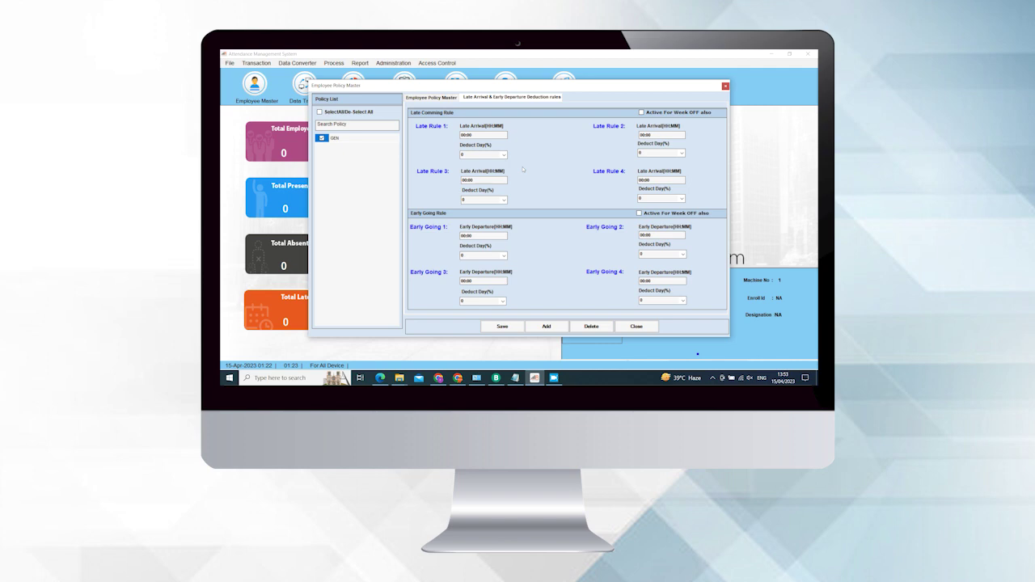
pyautogui.click(476, 134)
pyautogui.click(489, 154)
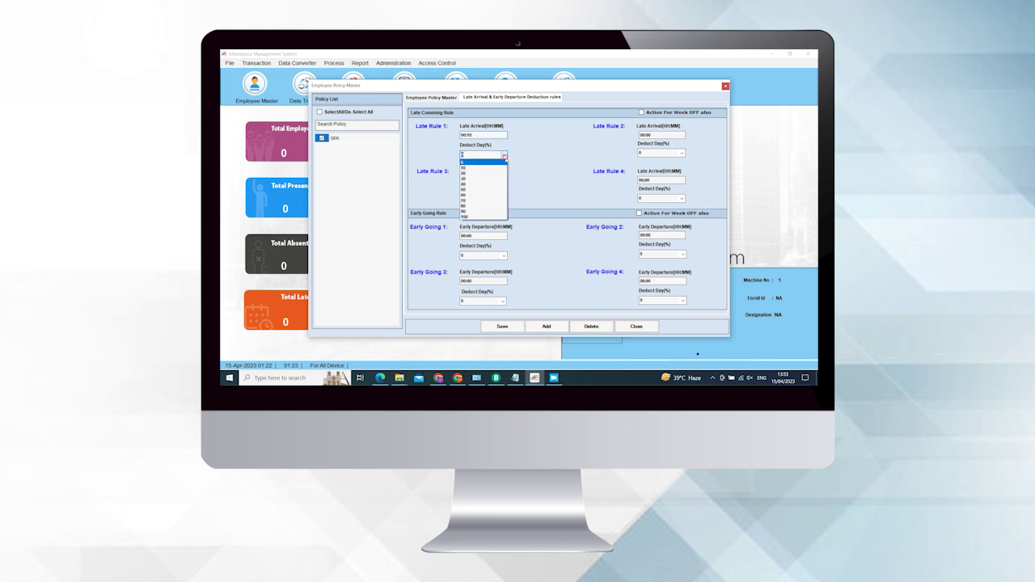
pyautogui.click(468, 190)
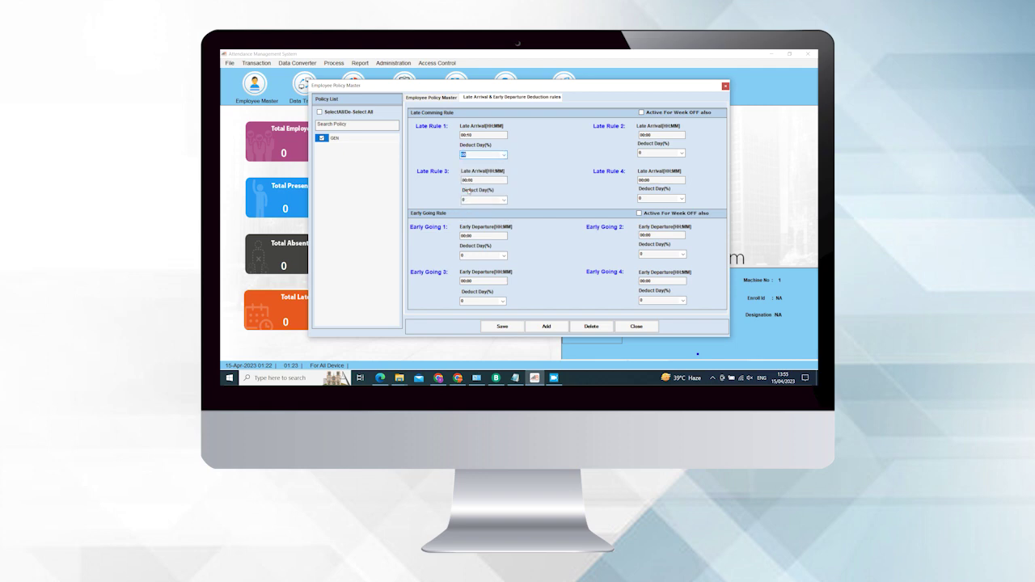
pyautogui.click(481, 135)
# Fill in the late arrival time for Late Rule 2 and set its day deduction to 100%
pyautogui.click(652, 135)
pyautogui.click(681, 153)
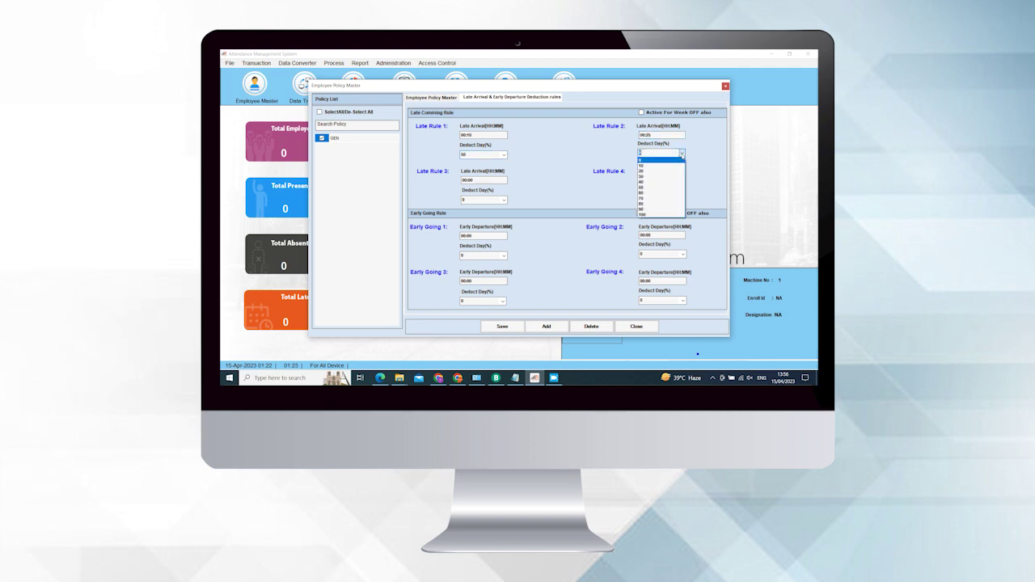
pyautogui.click(648, 216)
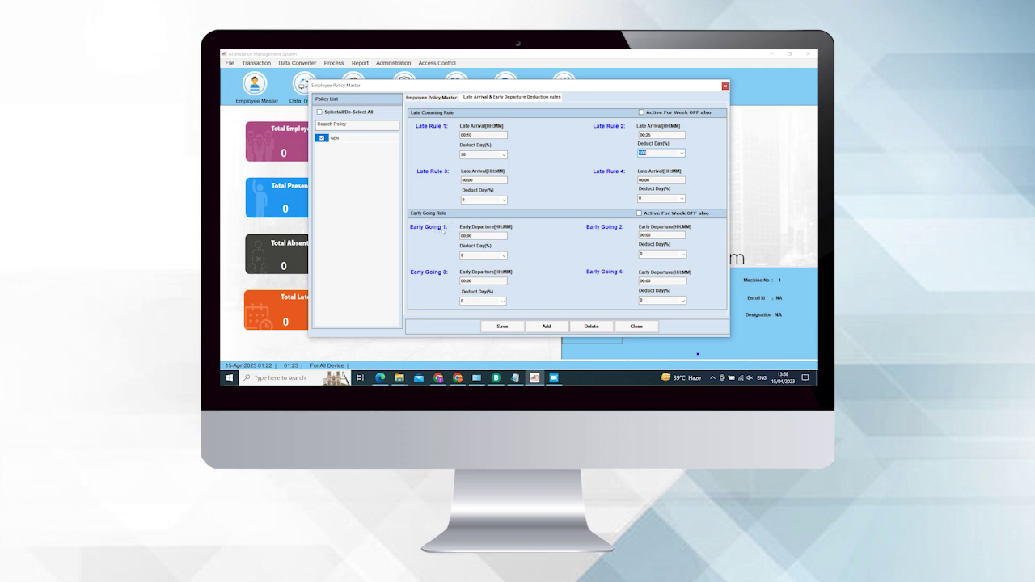
# Define Early Going 1 with an early departure of 00:10 and a 50% day deduction
pyautogui.click(472, 236)
pyautogui.click(470, 256)
pyautogui.click(502, 256)
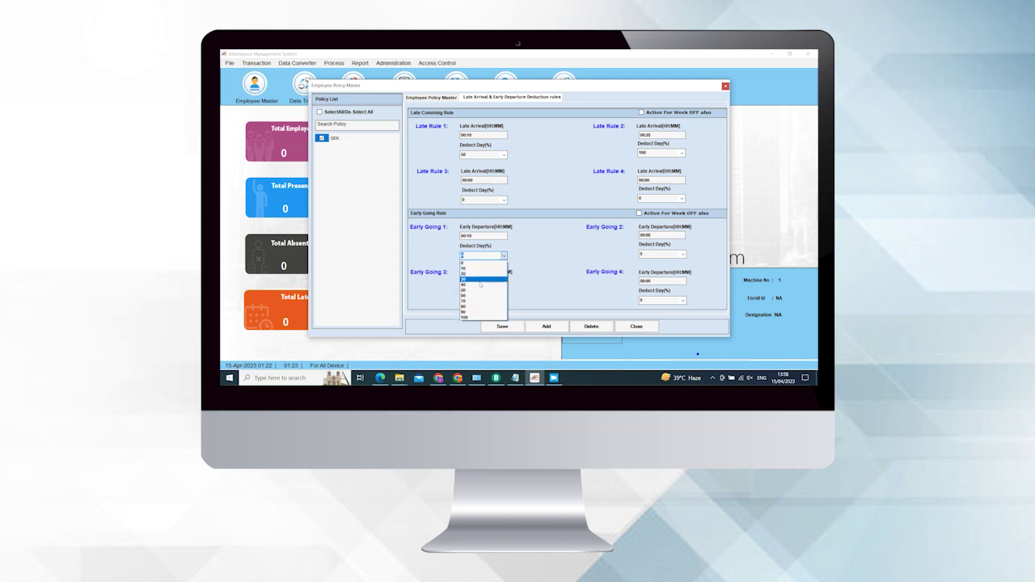
pyautogui.click(463, 290)
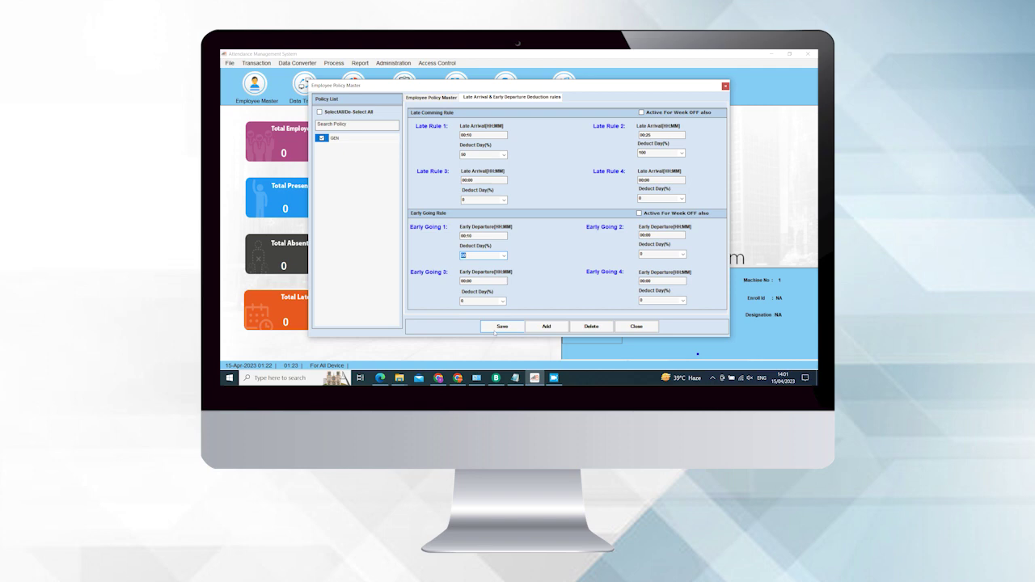
# Save the GEN policy record and close the Employee Policy Master
pyautogui.click(499, 327)
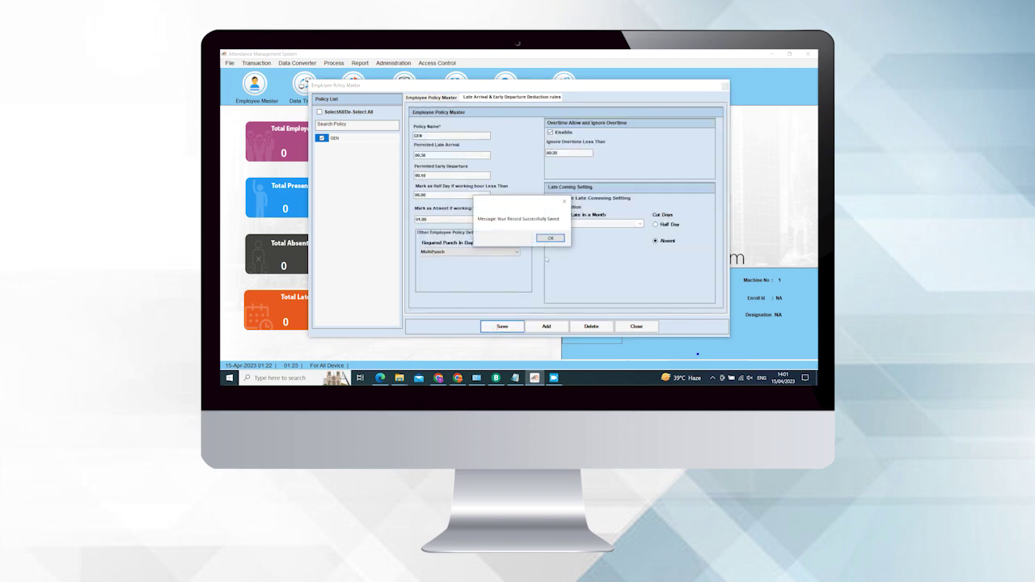
pyautogui.click(550, 238)
pyautogui.click(637, 326)
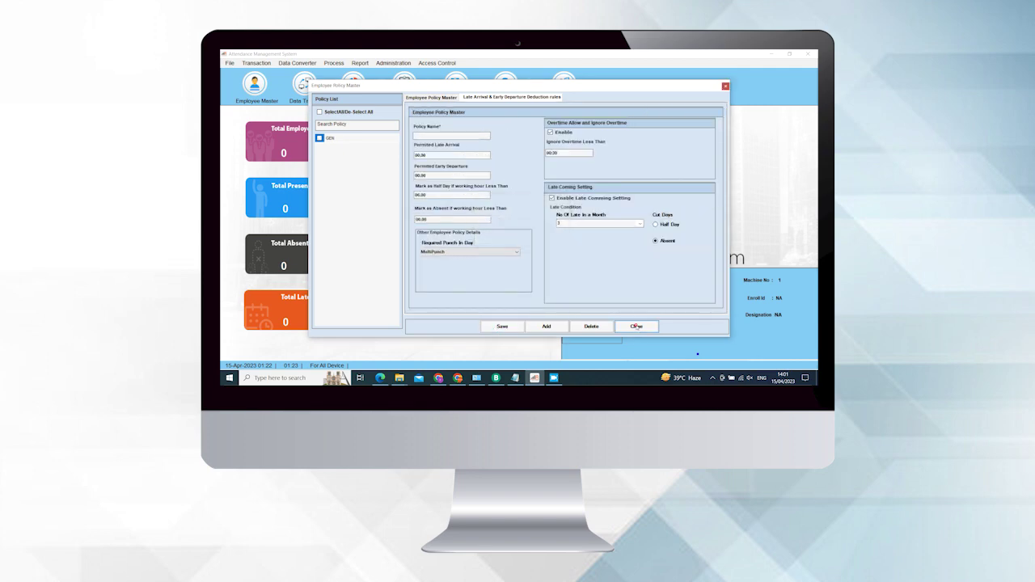